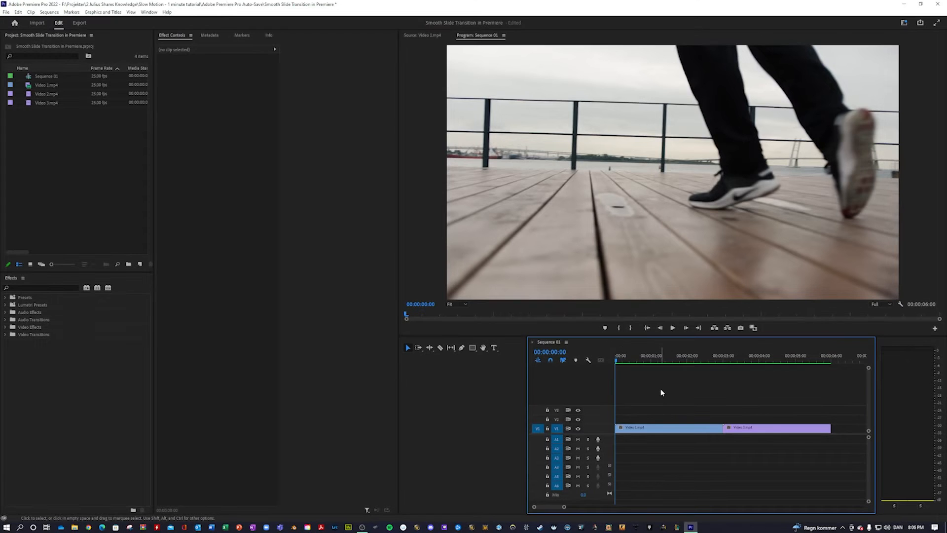
Play the sequence to preview the hard cut between the two clips
key("space")
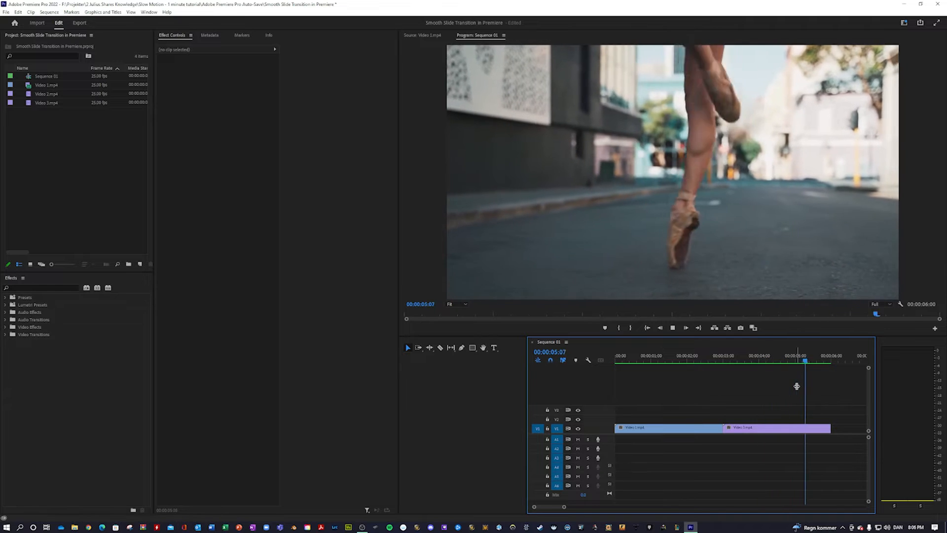
key("space")
key("space")
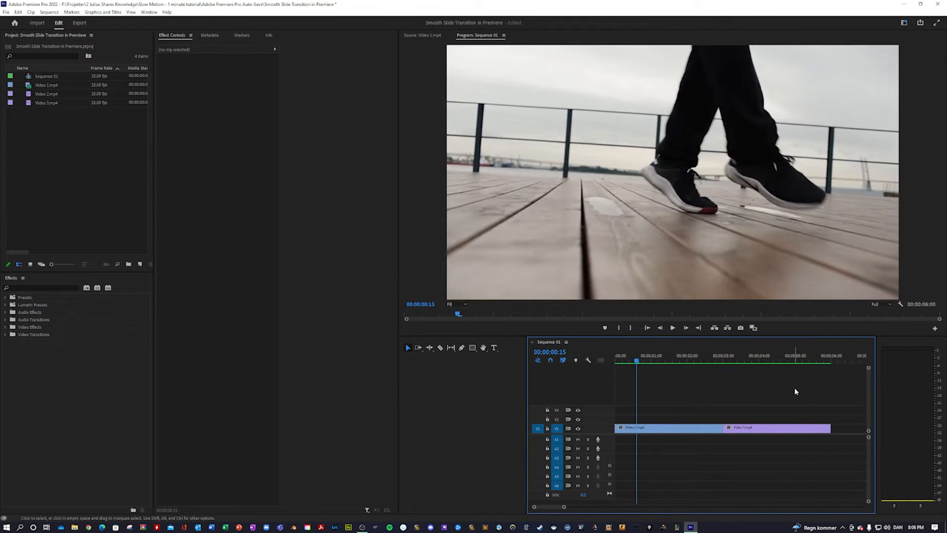
Move the Video 3.mp4 clip up to track V2 so it starts at 00:00:02:20, overlapping the end of the first clip
key("shift")
key("shift+Down")
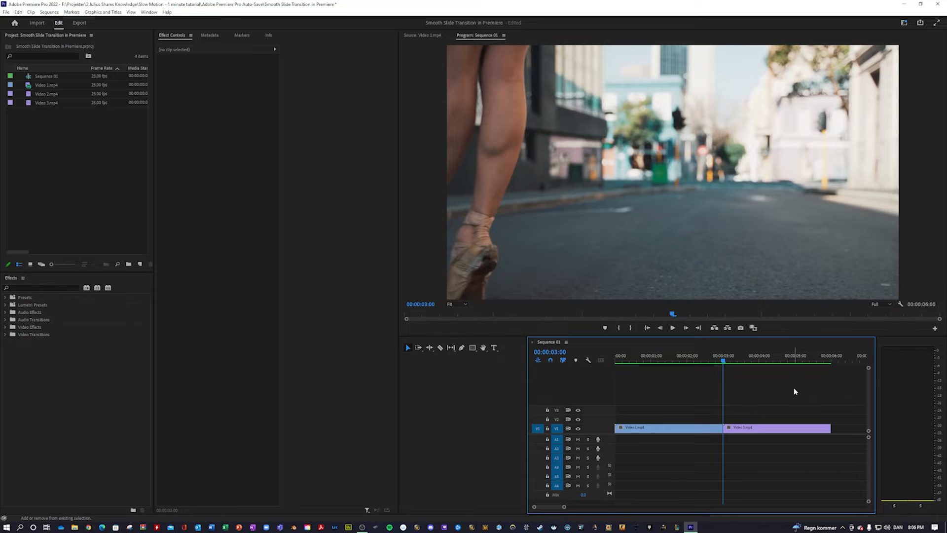
key("shift+Left")
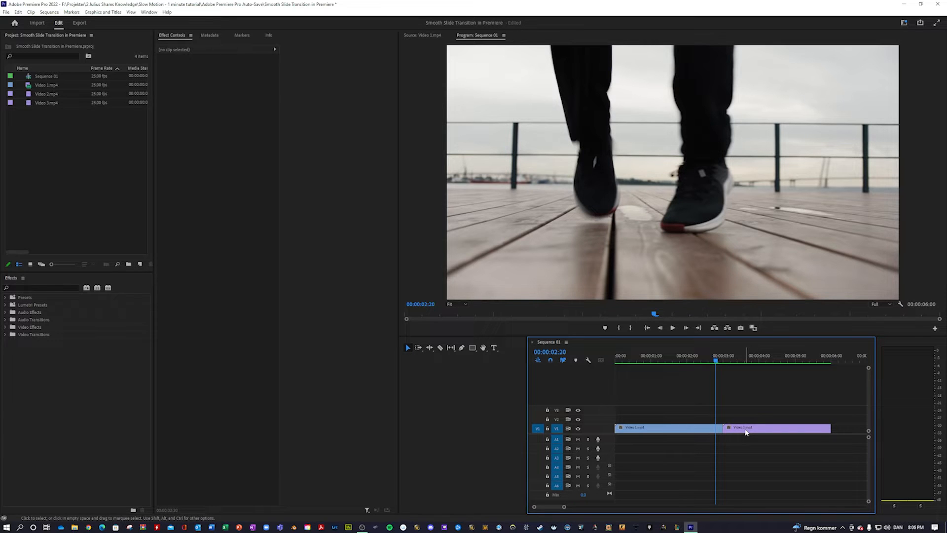
left_click_drag(746, 432, 739, 424)
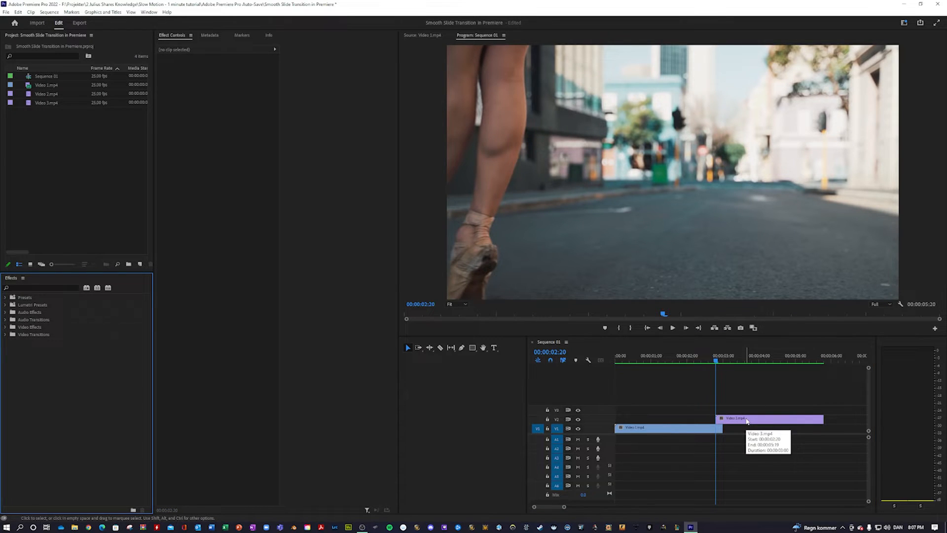
Turn on Position keyframing for Video 3.mp4 at 00:00:02:20 and set its horizontal position to -960
left_click(747, 421)
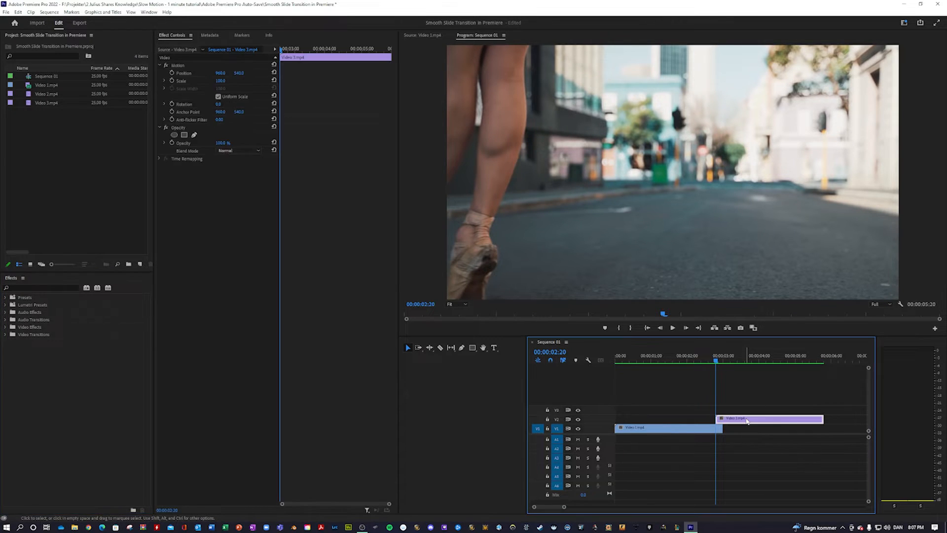
left_click(172, 73)
left_click(223, 72)
key("BackSpace")
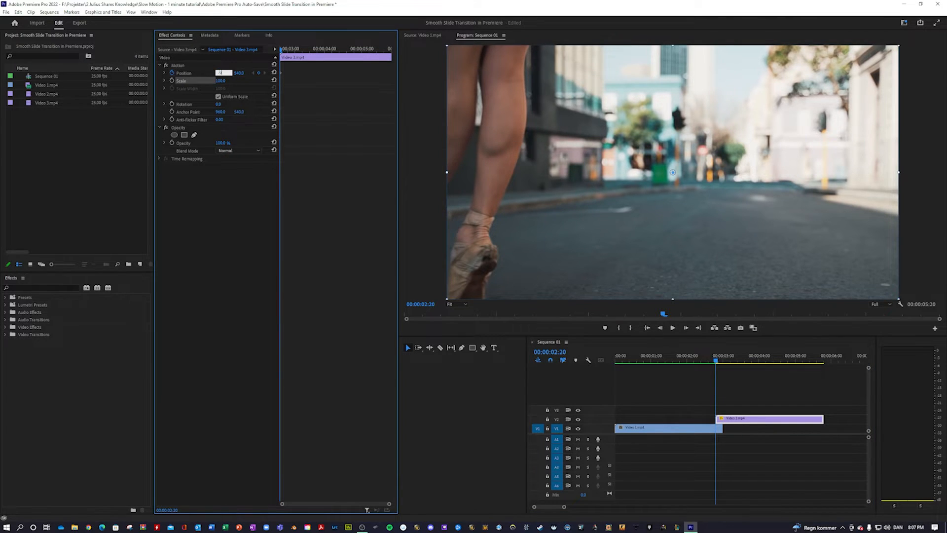
key("Return")
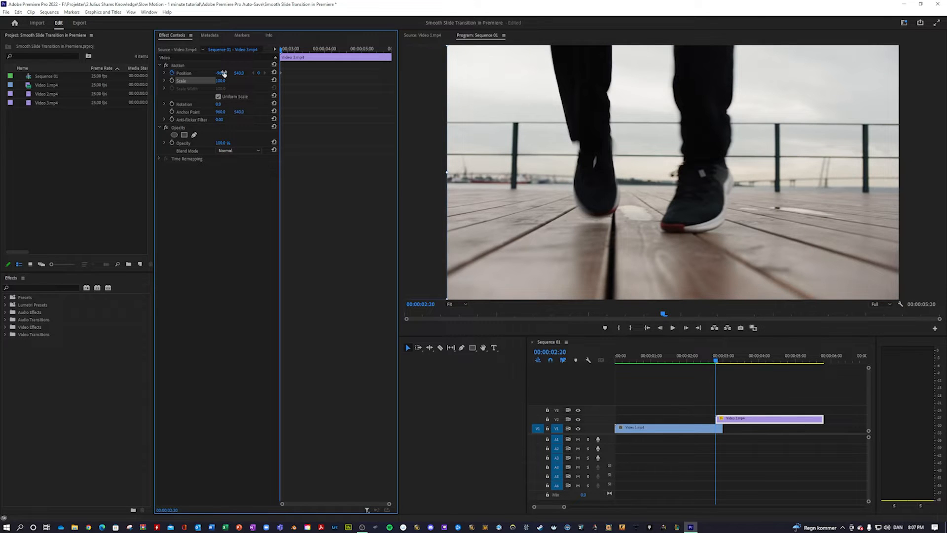
left_click(666, 403)
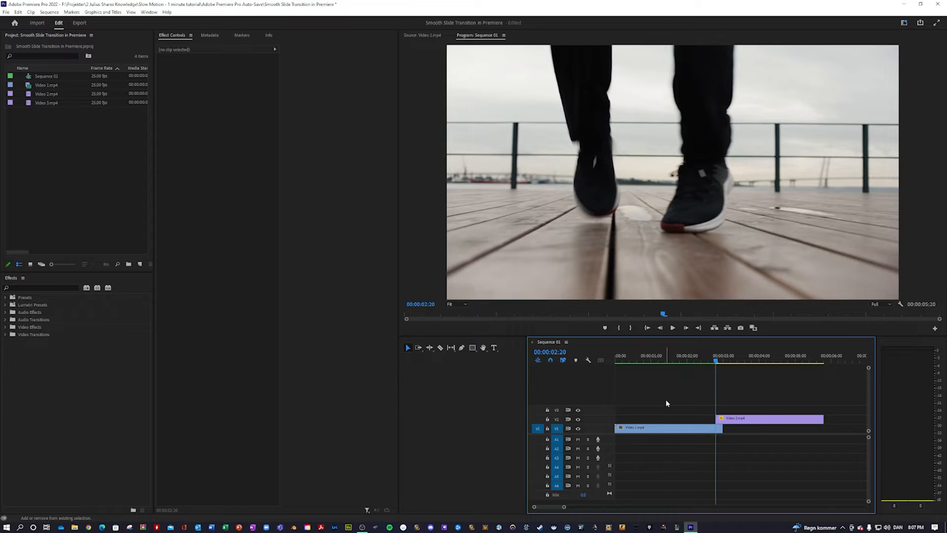
Add a second Position keyframe to Video 3.mp4 at 00:00:03:10 by resetting its position to the default
key("space")
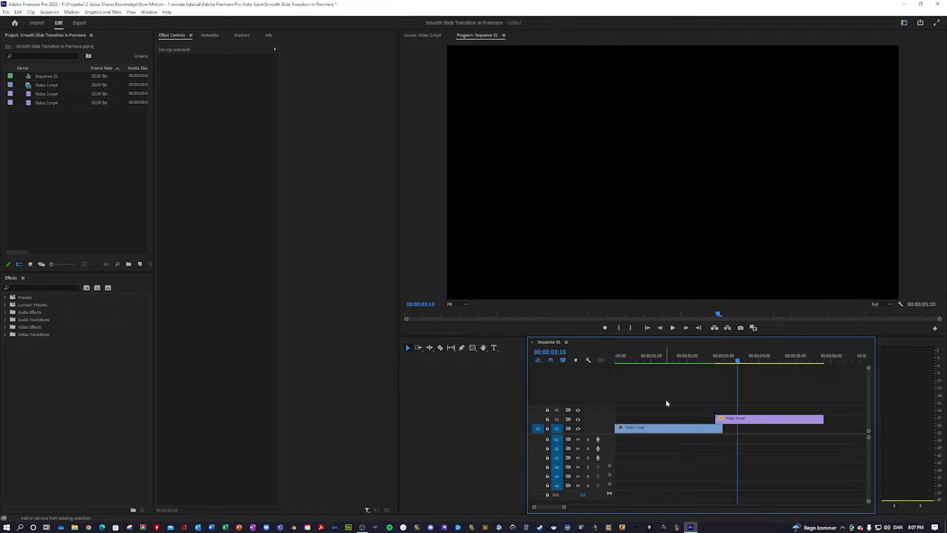
left_click(724, 419)
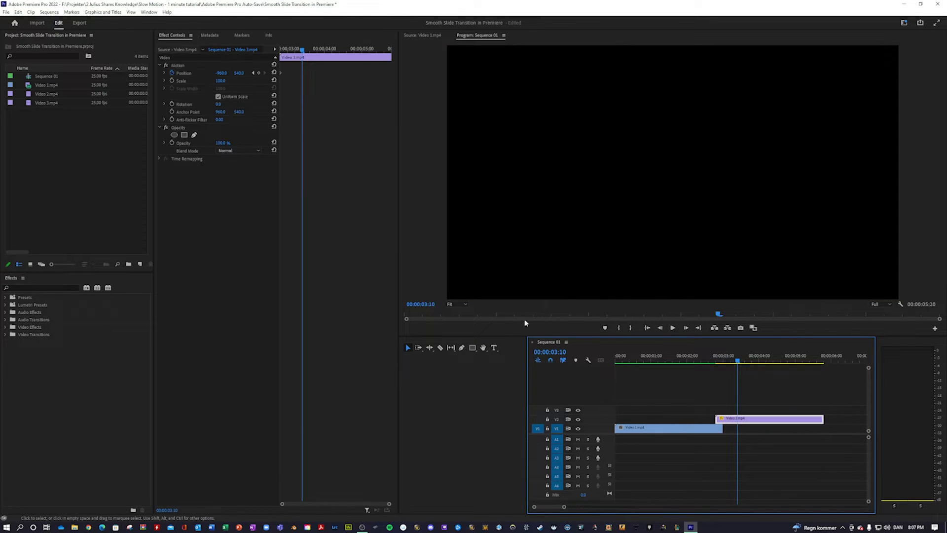
left_click(274, 72)
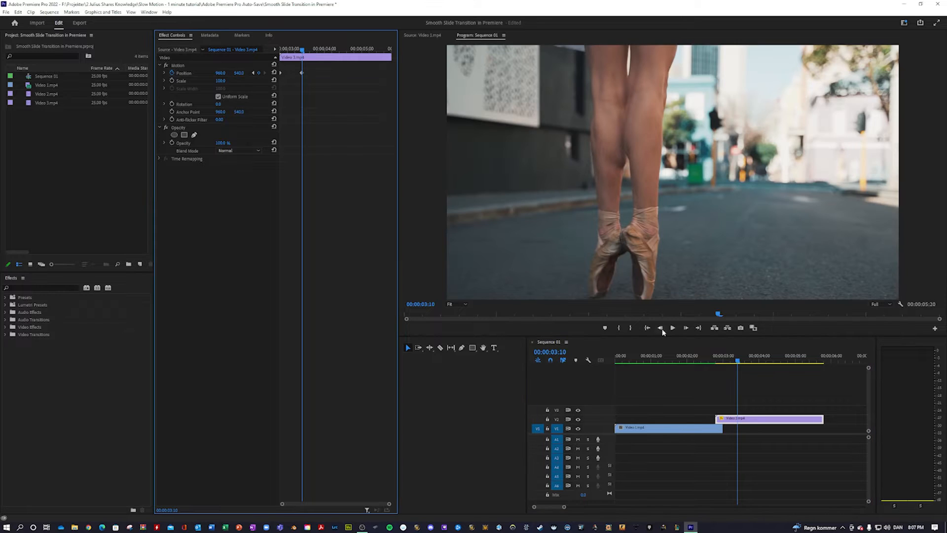
Play and scrub through the overlap to check how Video 3.mp4 slides in
mouse_move(732, 360)
left_mouse_down()
mouse_move(713, 361)
mouse_move(728, 361)
left_mouse_up()
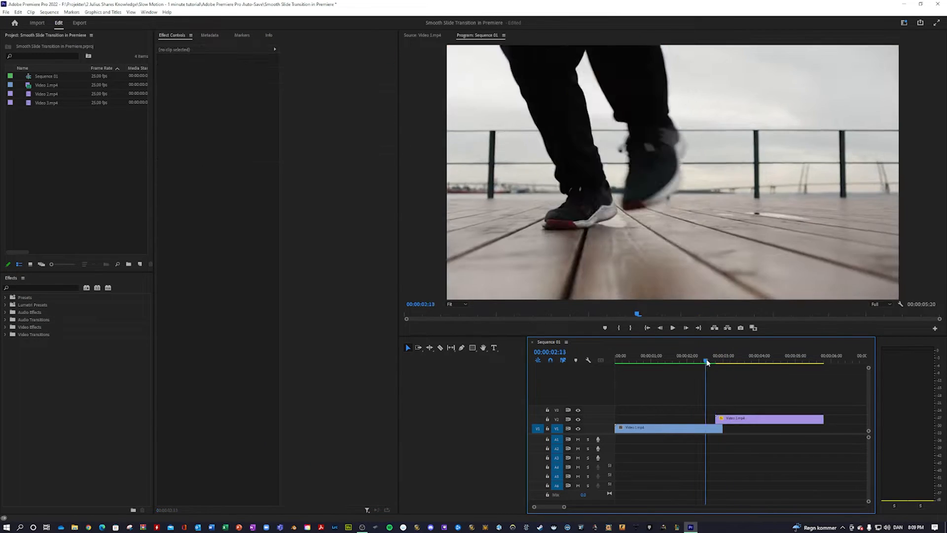
left_click(722, 417)
key("space")
key("space")
left_click_drag(745, 367, 723, 346)
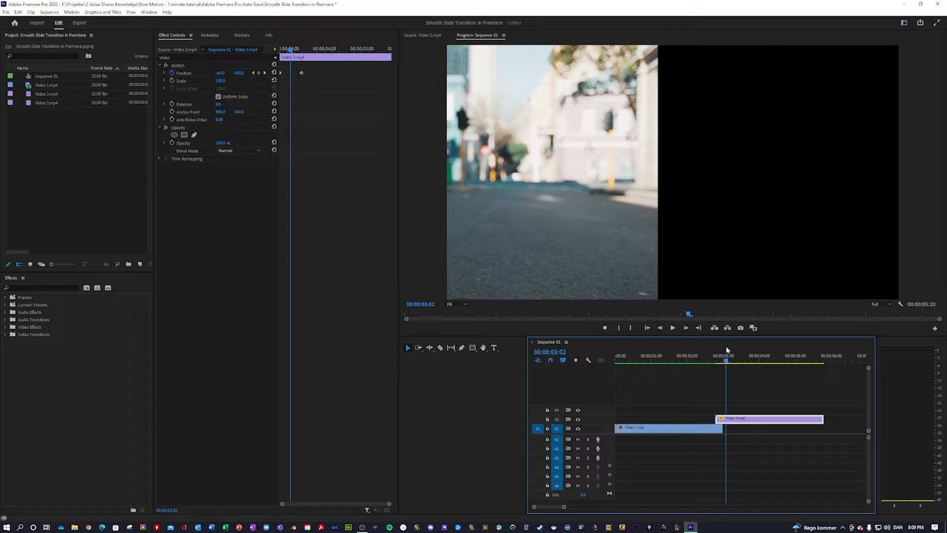
Extend the end of the Video 1.mp4 clip on V1 to 00:00:03:10, matching the last Position keyframe of Video 3.mp4
left_click(743, 372)
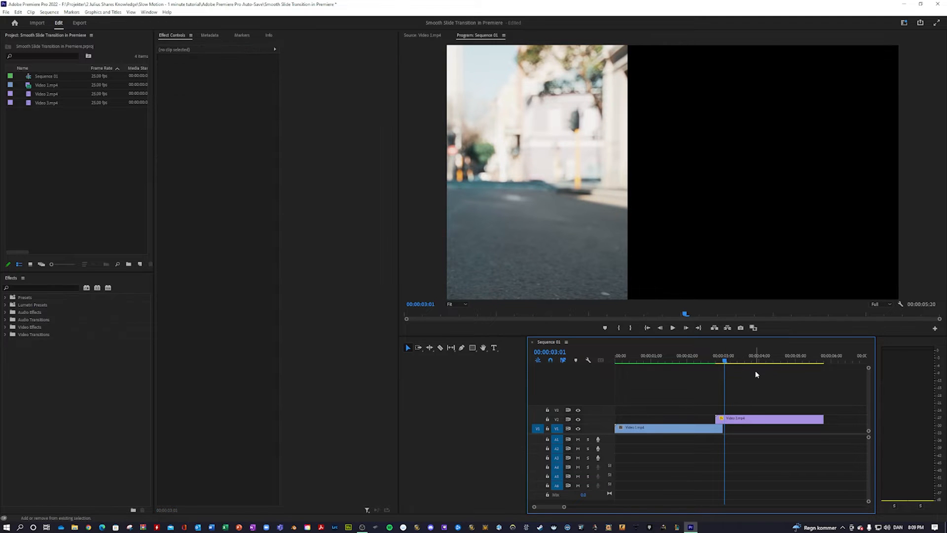
key("Left")
key("shift+Right")
key("shift+Right")
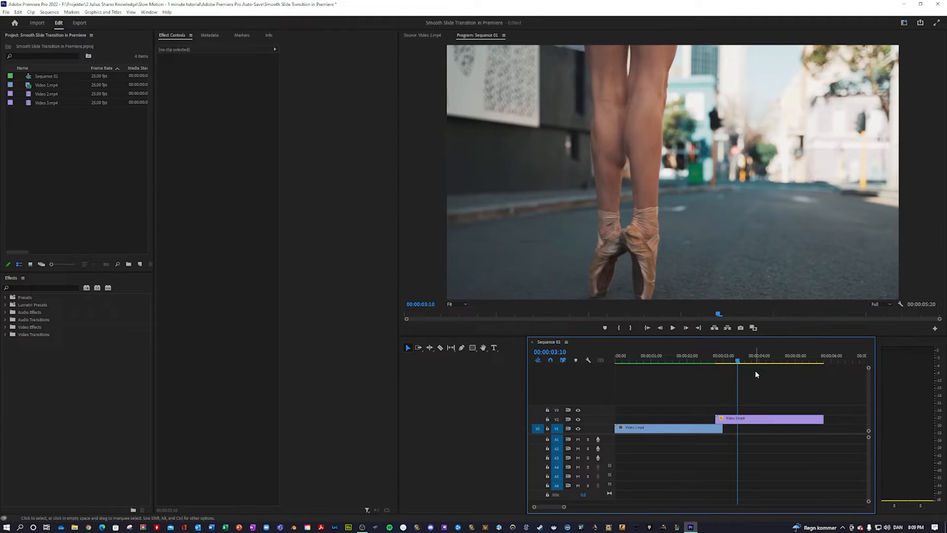
left_click(734, 422)
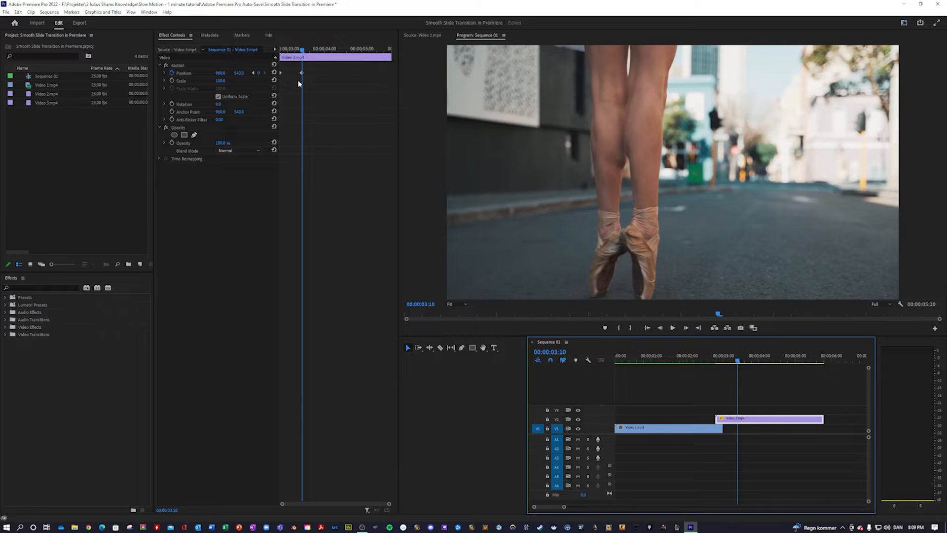
left_click_drag(722, 428, 737, 428)
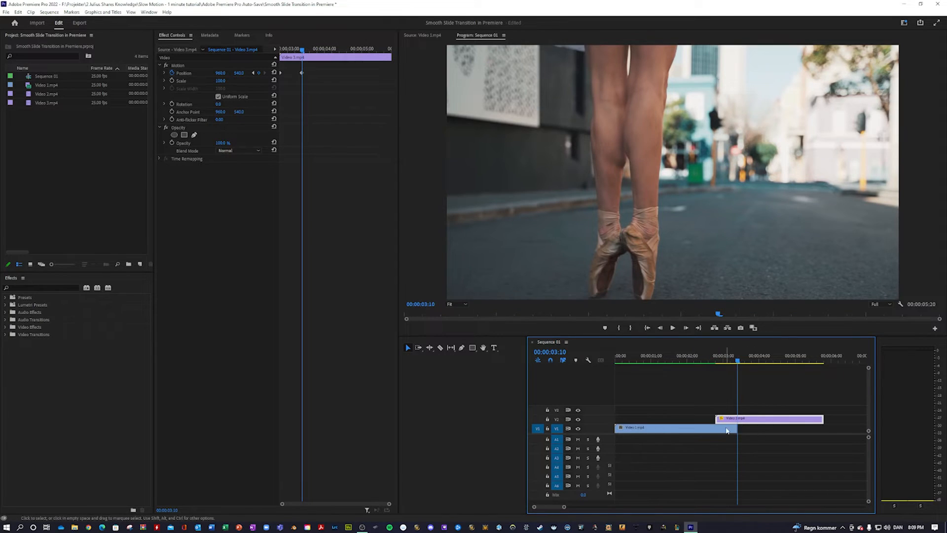
Turn on Position keyframing for Video 1.mp4 at 00:00:02:20, keeping its default position
left_click(726, 428)
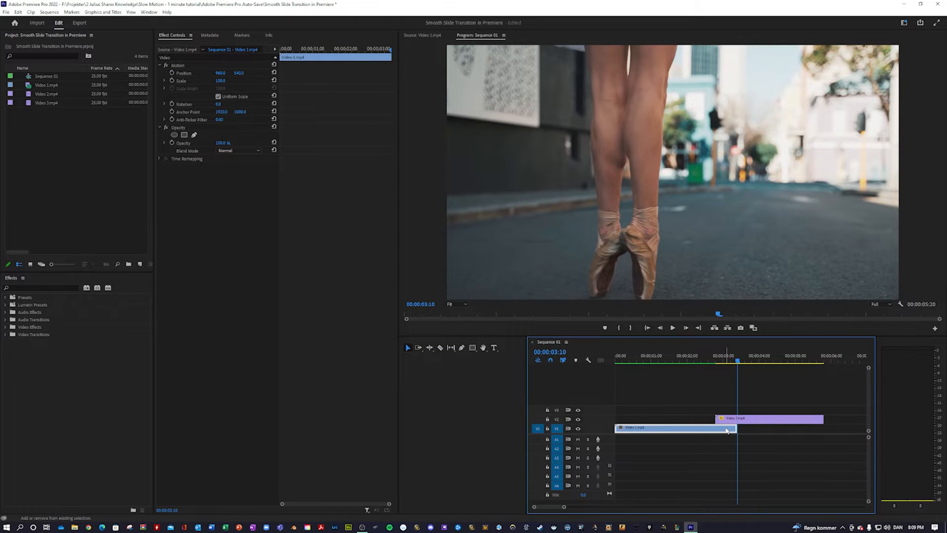
key("Up")
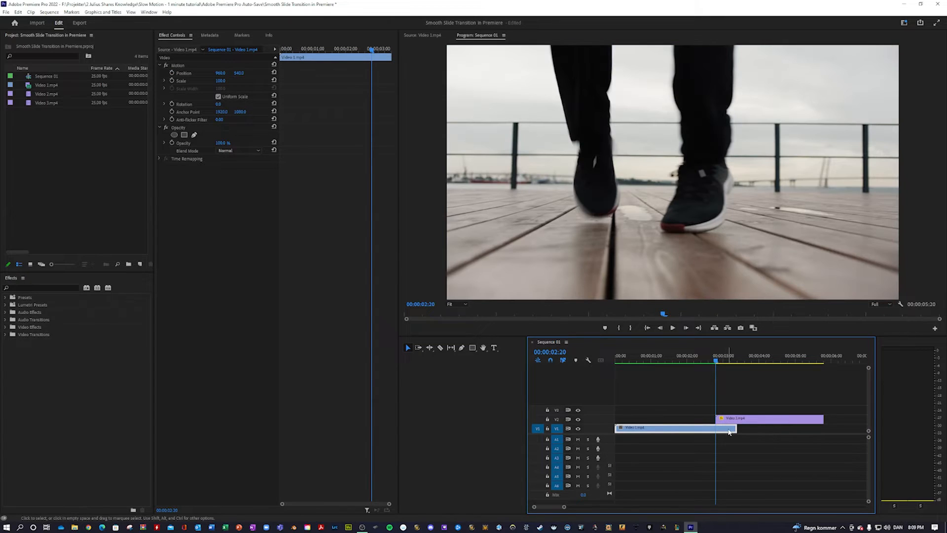
left_click(762, 404)
Set the horizontal position of Video 1.mp4 to 2880 at 00:00:03:10
key("space")
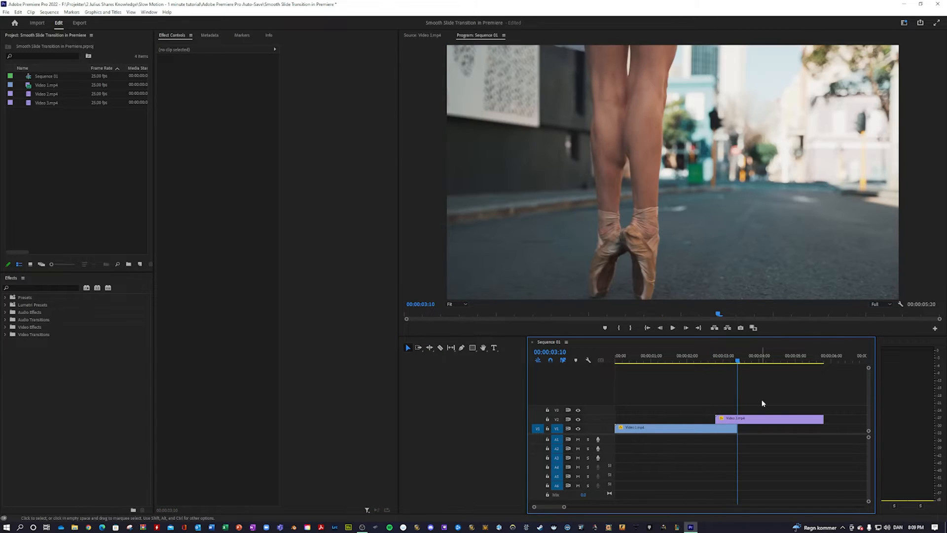
left_click(723, 434)
left_click(223, 72)
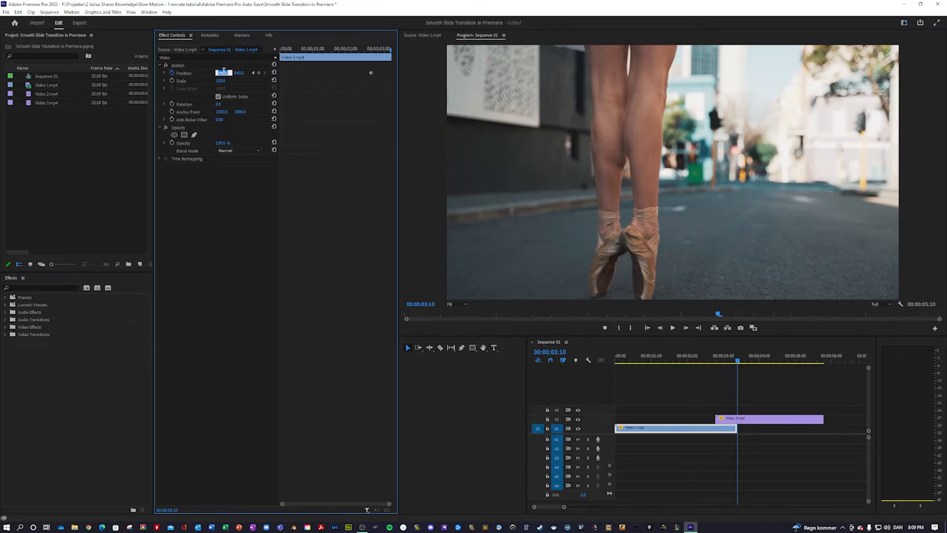
type("2880")
key("Return")
Play and scrub through the transition to check that both clips slide together
left_click_drag(735, 361, 711, 360)
left_click(744, 386)
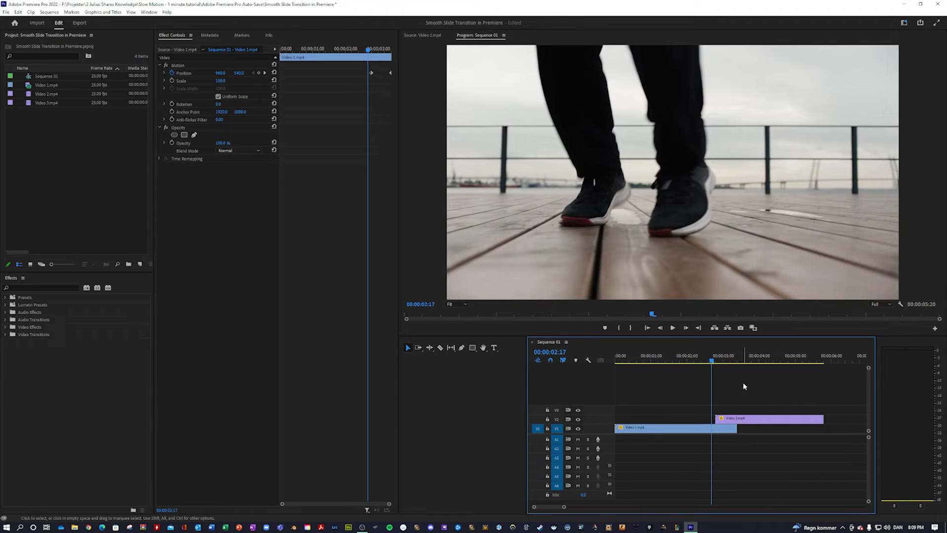
key("space")
left_click_drag(754, 361, 723, 361)
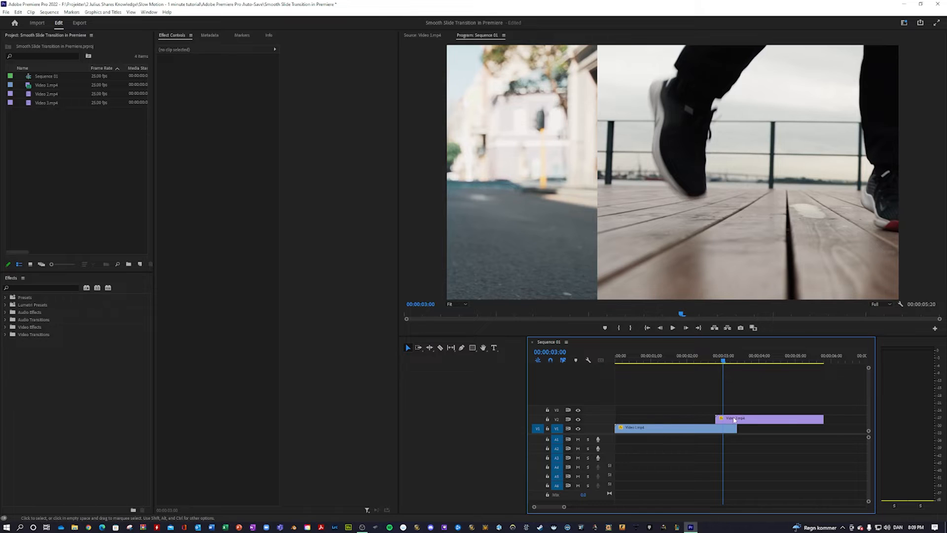
Apply temporal Ease Out to the first Position keyframe of Video 3.mp4 and Ease In to its second
left_click(734, 419)
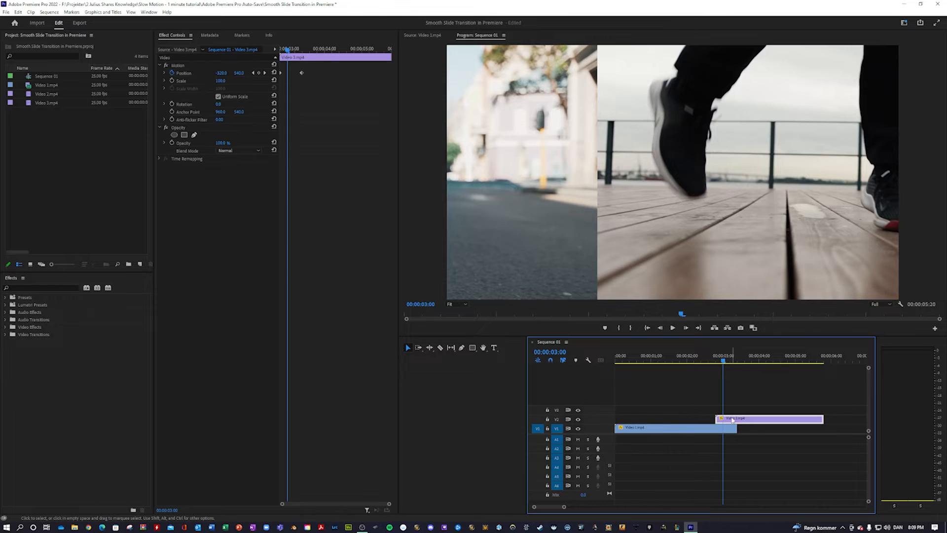
left_click(327, 91)
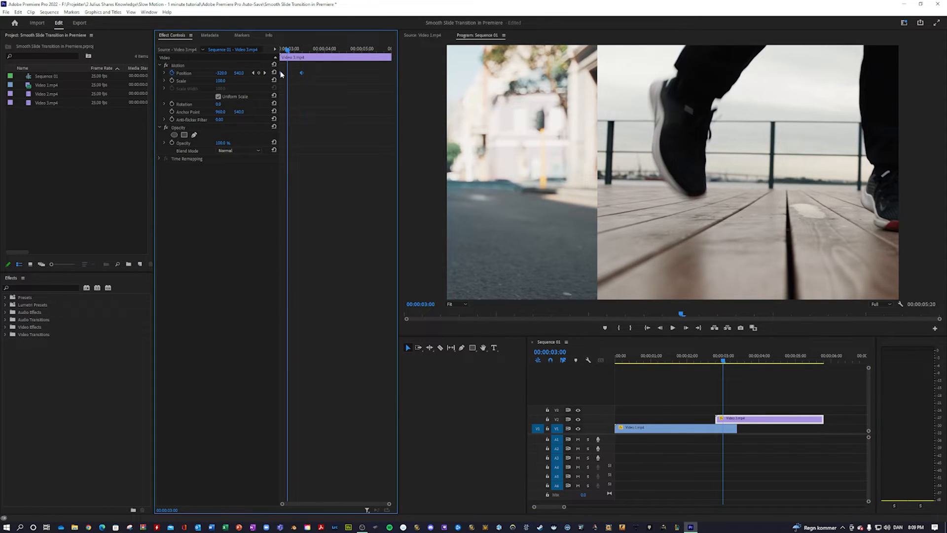
left_click(287, 86)
right_click(282, 73)
mouse_move(340, 134)
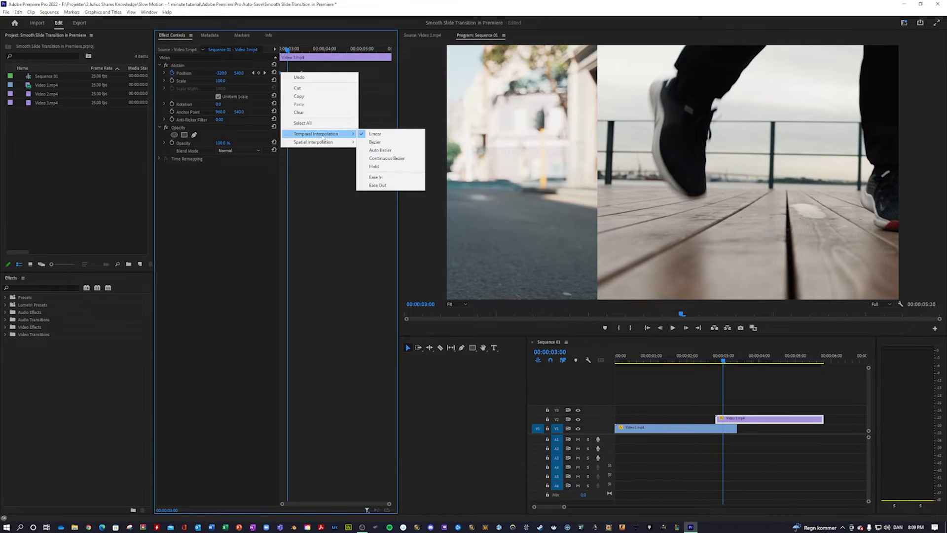
left_click(386, 186)
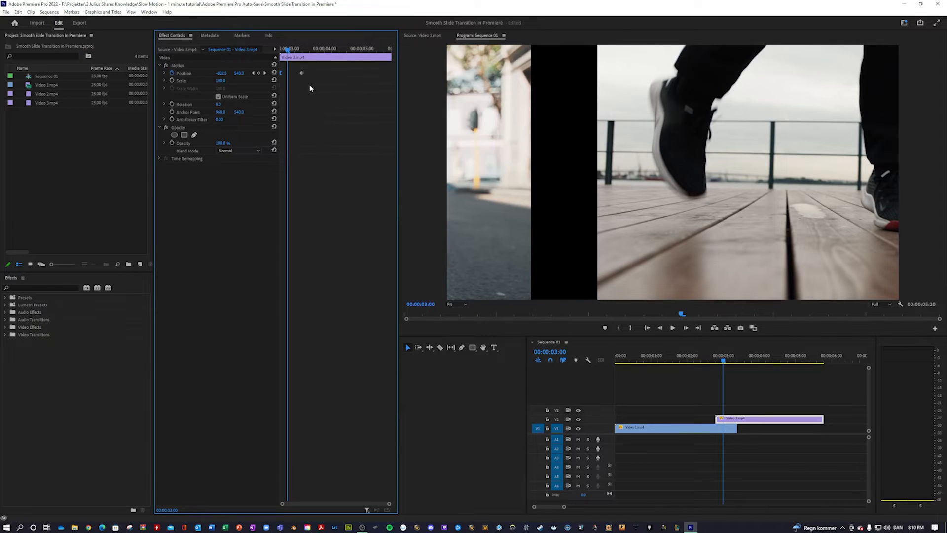
right_click(302, 73)
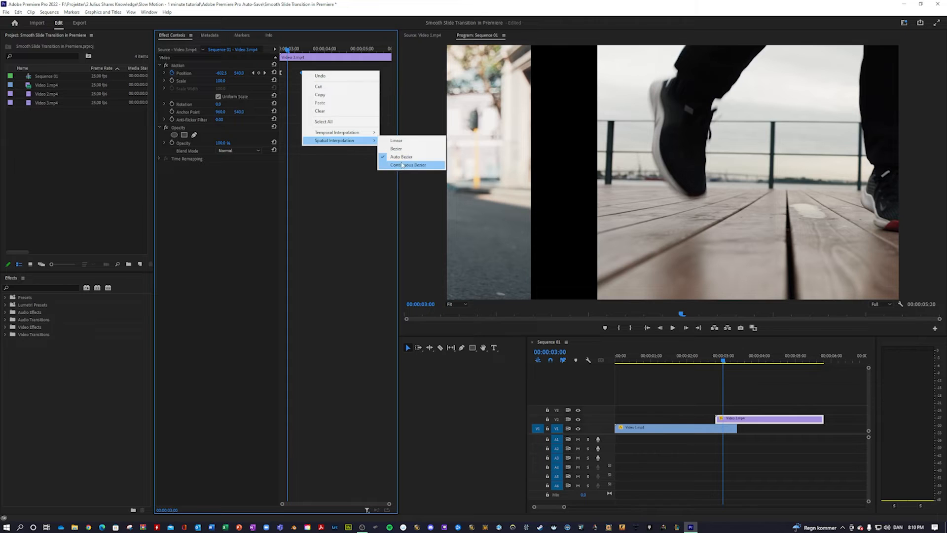
left_click(403, 181)
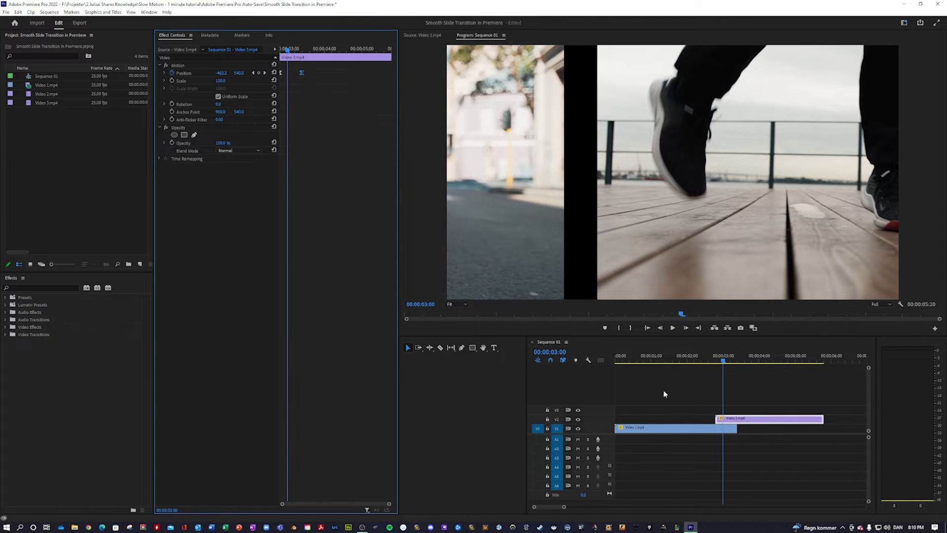
Apply temporal Ease Out to the first Position keyframe of Video 1.mp4 and Ease In to its last
left_click(697, 432)
left_click(371, 73)
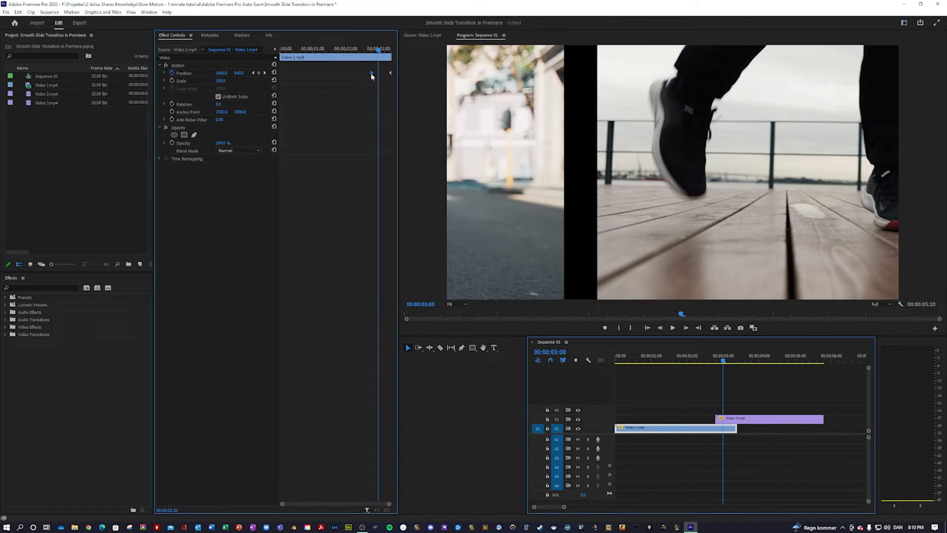
right_click(372, 73)
mouse_move(406, 135)
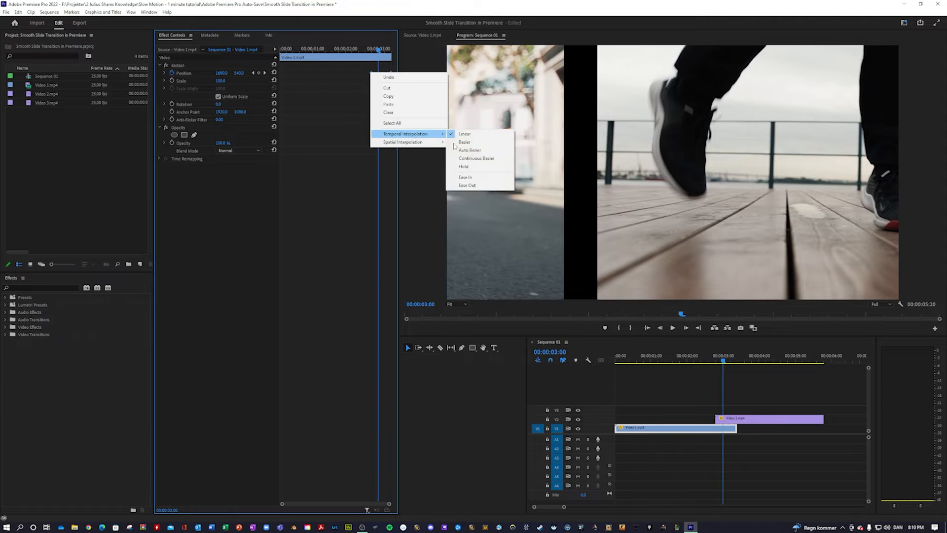
left_click(470, 179)
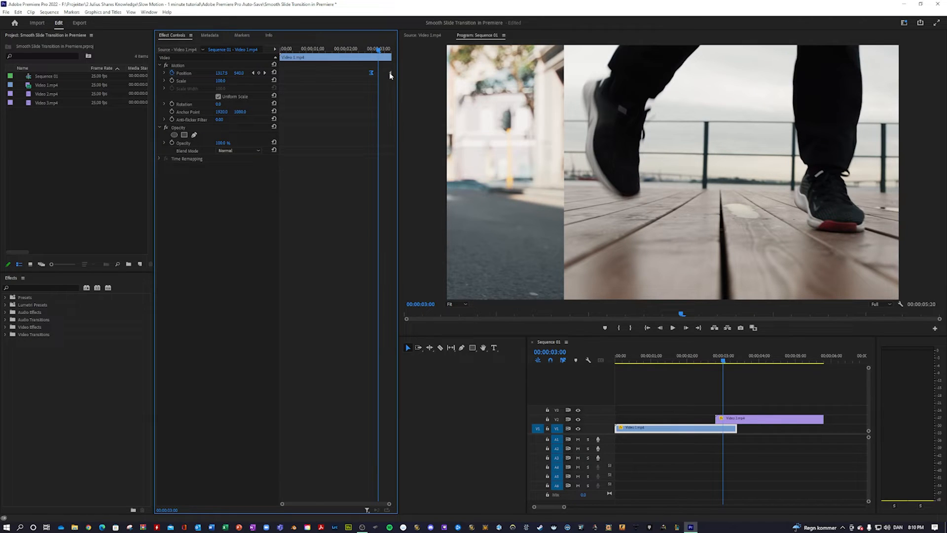
right_click(389, 74)
mouse_move(423, 132)
left_click(498, 176)
Move the playhead to 00:00:02:16 and expand the Position velocity graph of Video 1.mp4
mouse_move(723, 356)
left_mouse_down()
mouse_move(743, 357)
mouse_move(710, 356)
left_mouse_up()
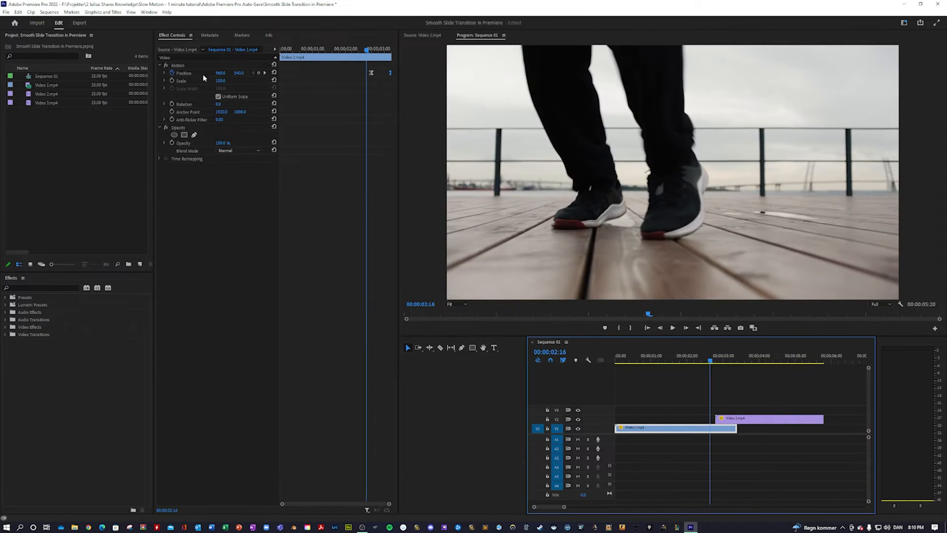
left_click(164, 74)
left_click(164, 74)
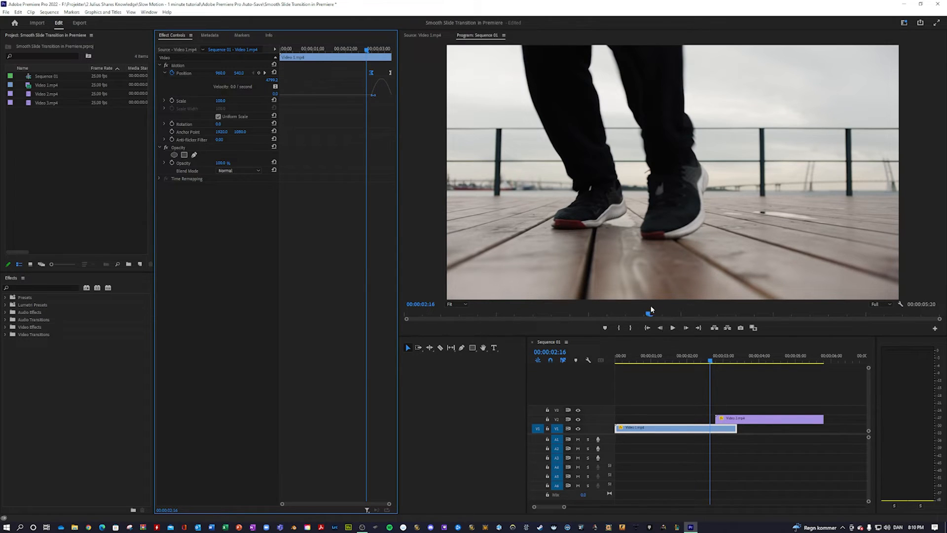
Play the transition and scrub through it to check the eased slide between the two clips
left_click(730, 382)
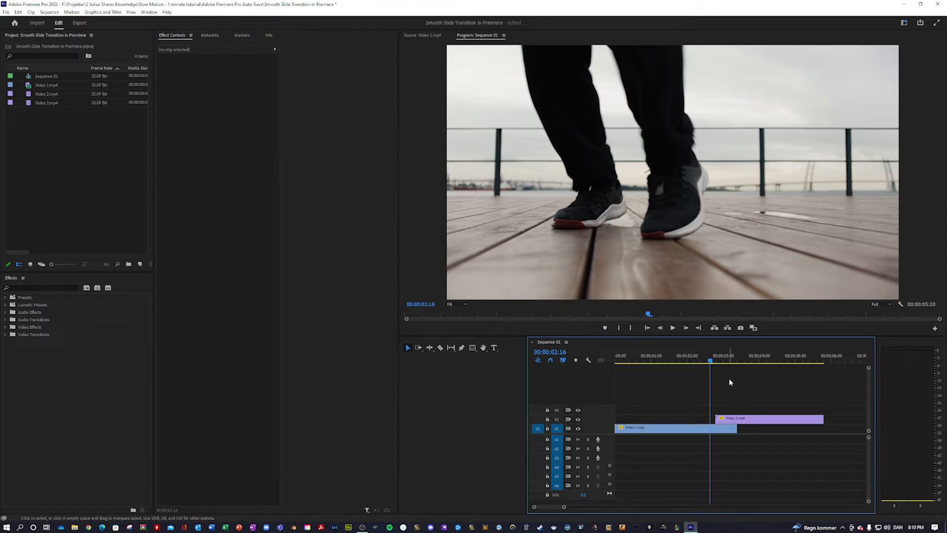
key("space")
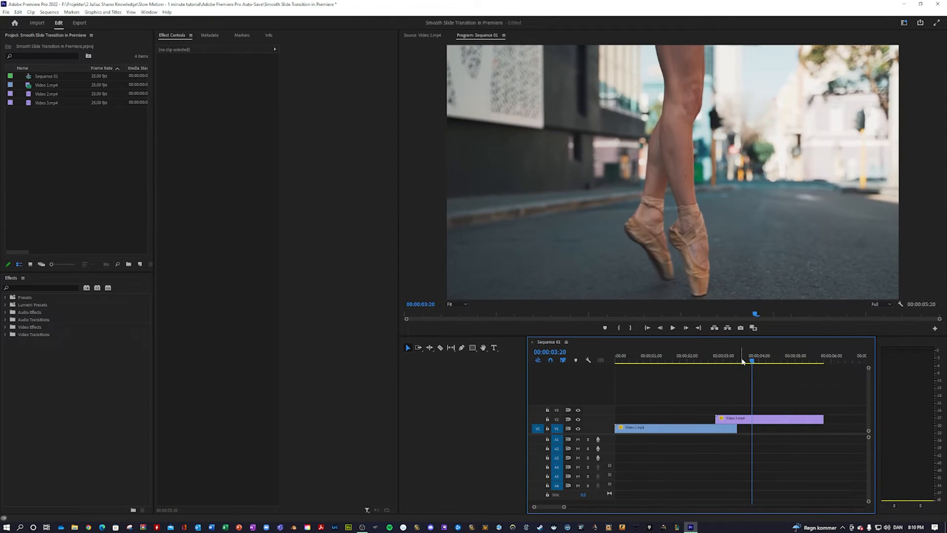
left_click(715, 361)
mouse_move(715, 360)
left_mouse_down()
mouse_move(730, 360)
mouse_move(707, 358)
mouse_move(724, 360)
left_mouse_up()
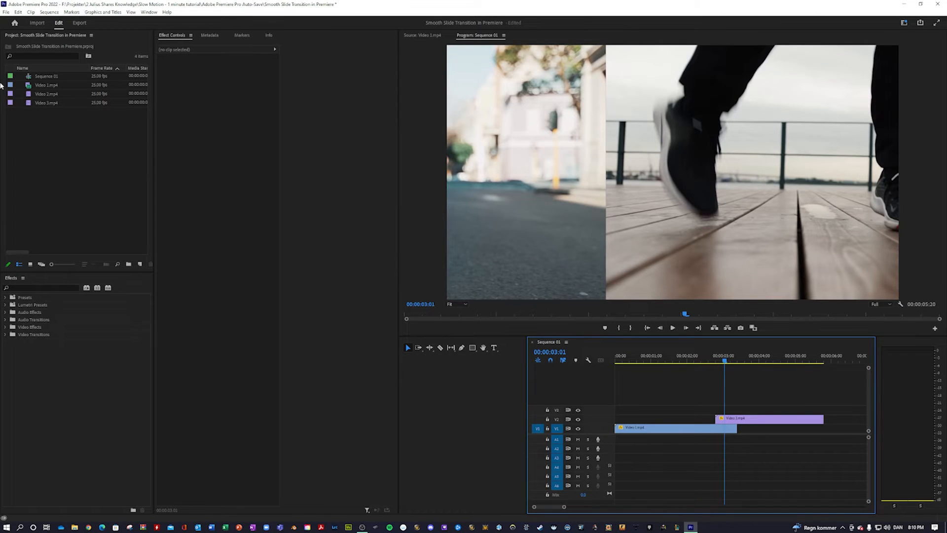
Create a 1920 x 1080, 25 fps adjustment layer and place it on V3, starting where the upper clip begins
right_click(46, 151)
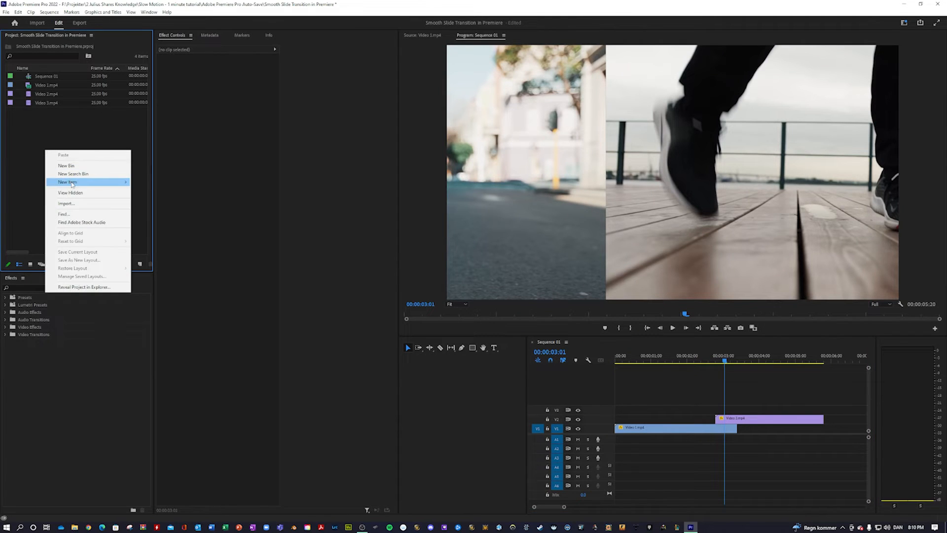
mouse_move(72, 183)
left_click(157, 206)
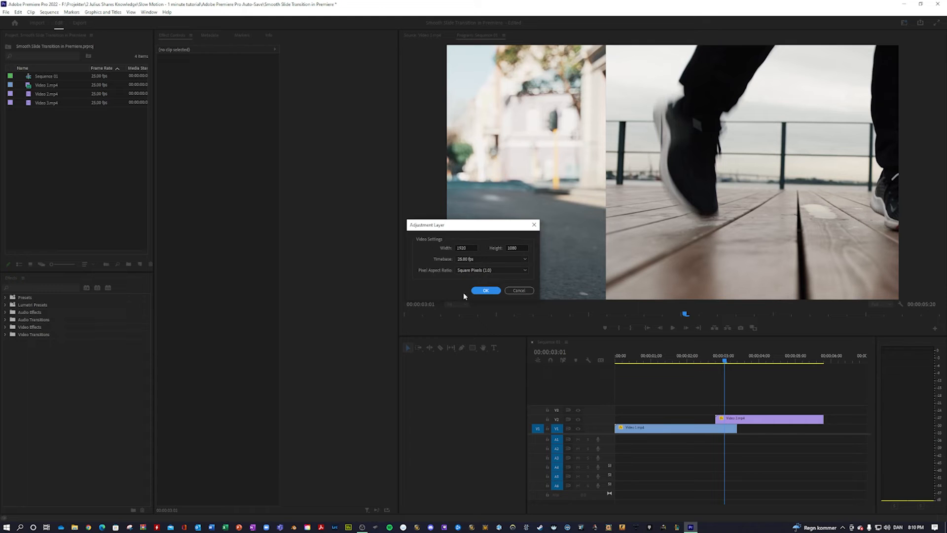
left_click(486, 290)
left_click_drag(45, 76, 720, 412)
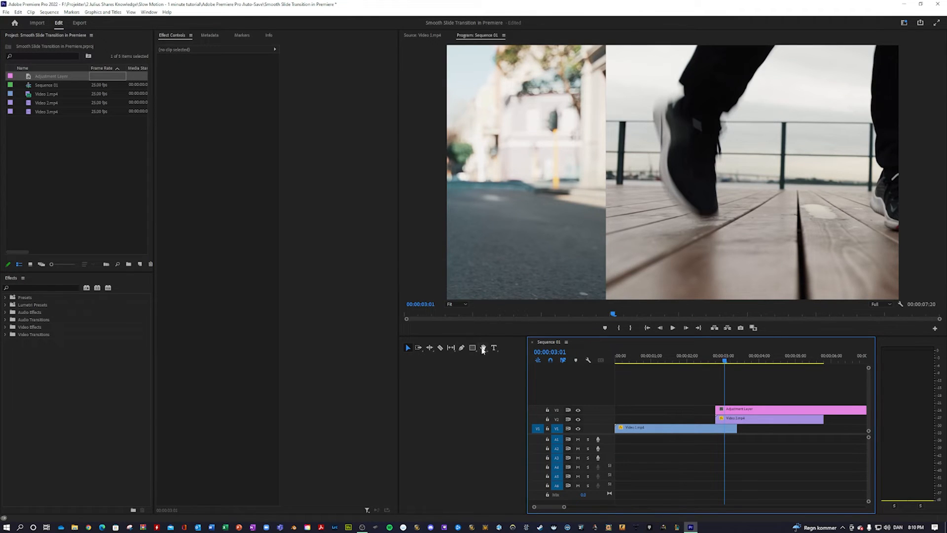
Cut the adjustment layer at the end of Video 1.mp4 and delete the excess part
left_click(441, 347)
left_click(741, 408)
right_click(745, 408)
left_click(773, 90)
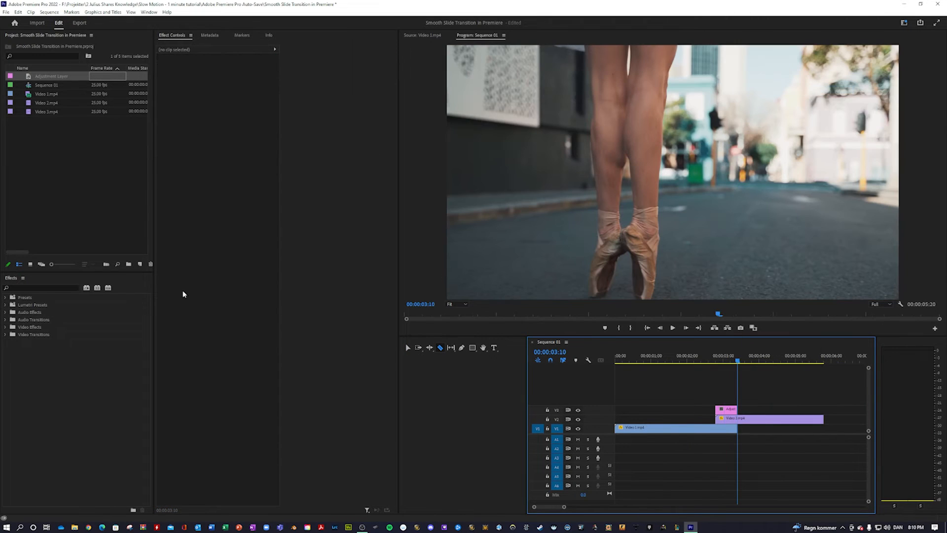
Find the Directional Blur video effect and apply it to the adjustment layer
left_click(24, 288)
type("direct")
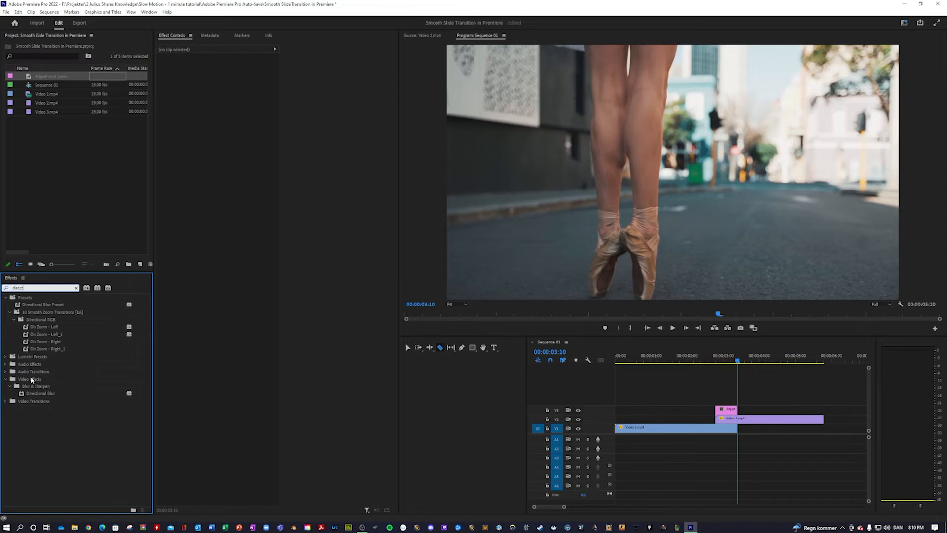
left_click_drag(39, 393, 726, 409)
left_click(408, 348)
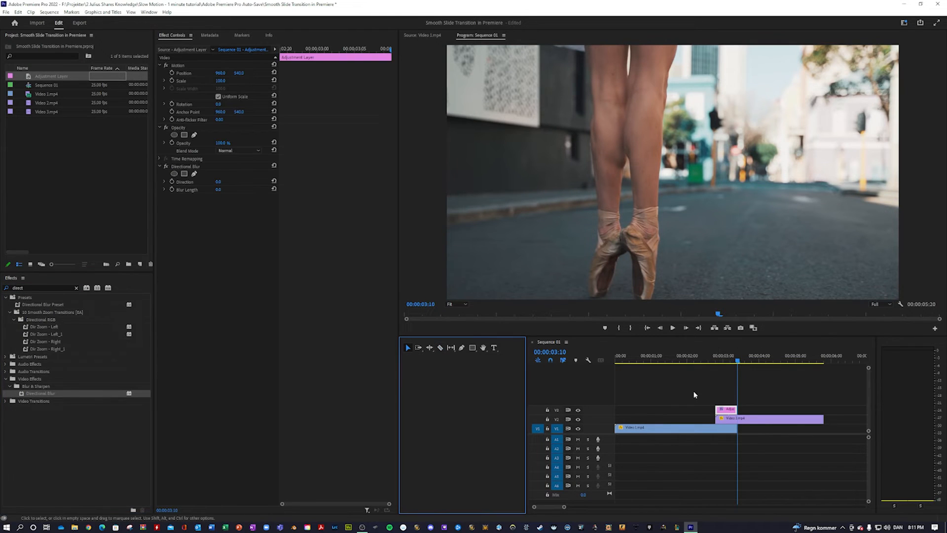
Add a Blur Length keyframe of 250 at 00:00:03:03, the middle of the transition, on the adjustment layer
left_click_drag(737, 362, 733, 361)
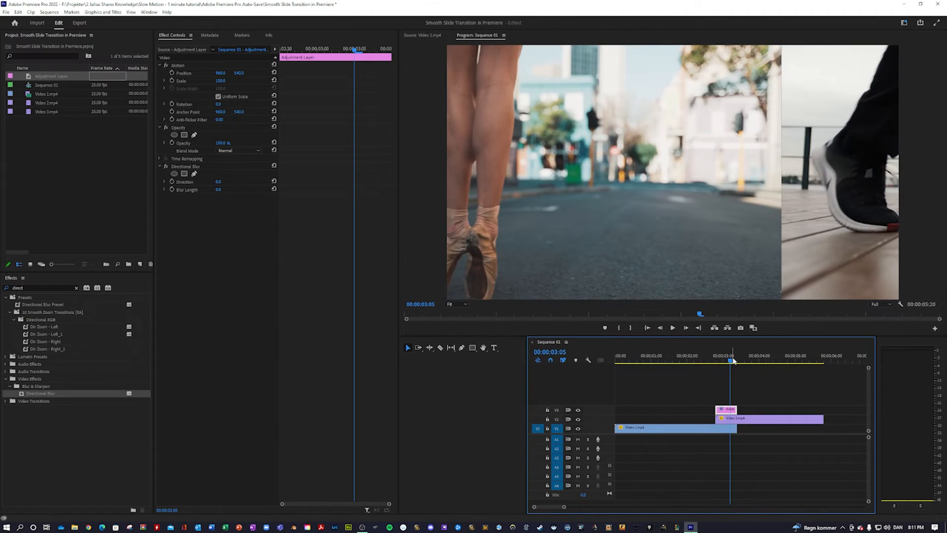
key("Left")
key("Left")
key("Left")
key("Right")
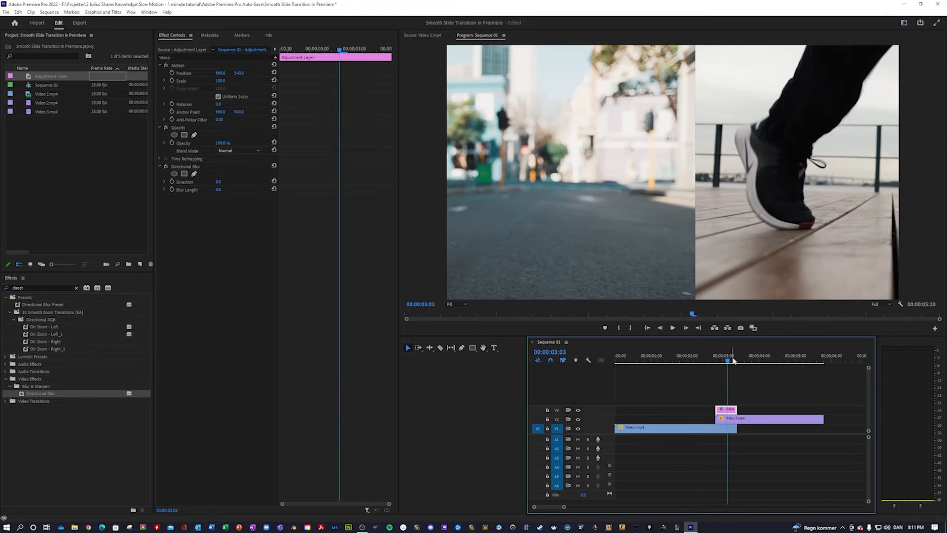
left_click(171, 190)
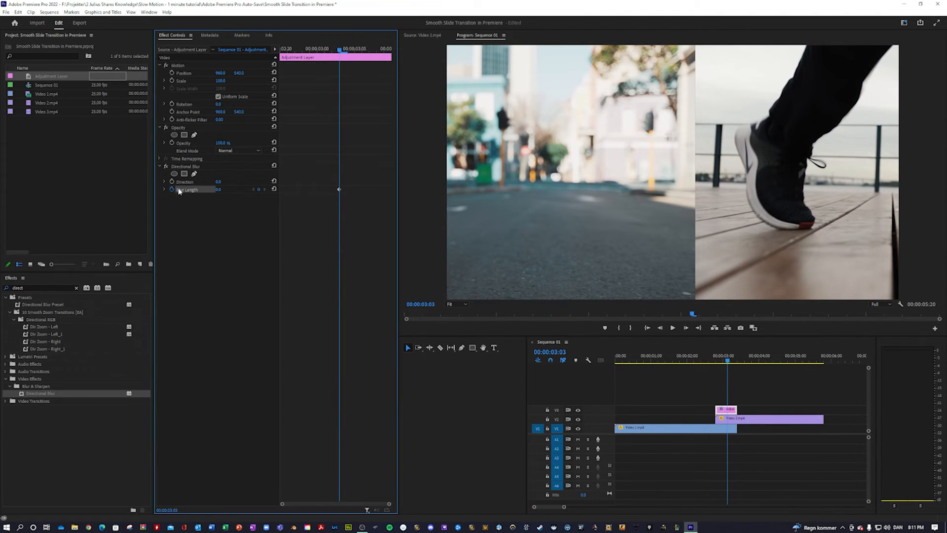
left_click_drag(219, 190, 368, 190)
left_click(220, 189)
type("250")
key("Return")
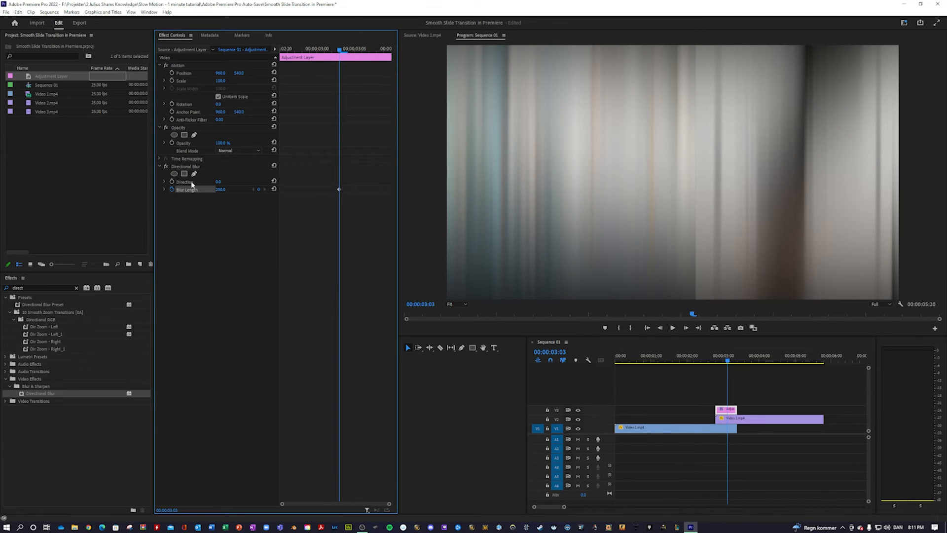
Set the Directional Blur's Direction to 90° so it blurs horizontally
left_click(221, 181)
type("90")
key("Return")
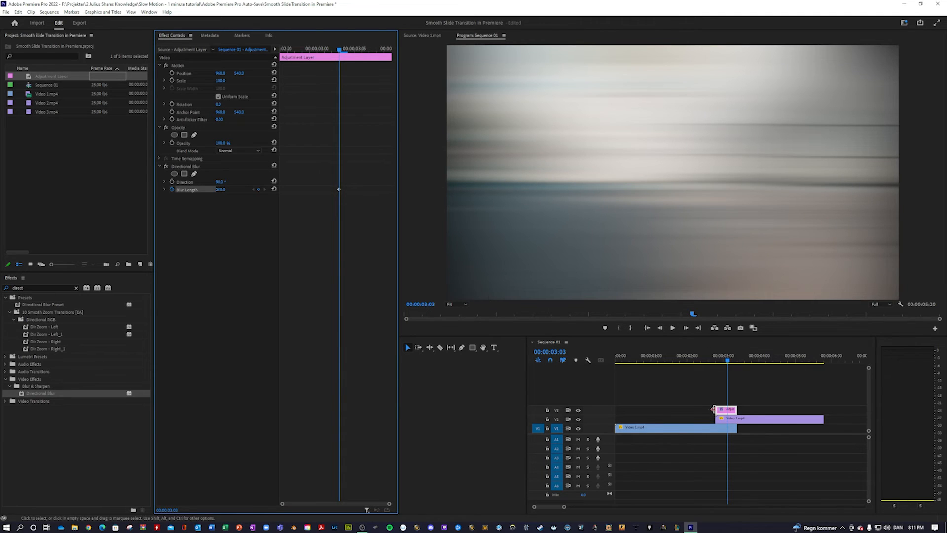
Add a Blur Length keyframe of 0 at the adjustment layer's start, 00:00:02:20
left_click(705, 395)
key("Up")
left_click(725, 408)
left_click_drag(224, 189, 101, 190)
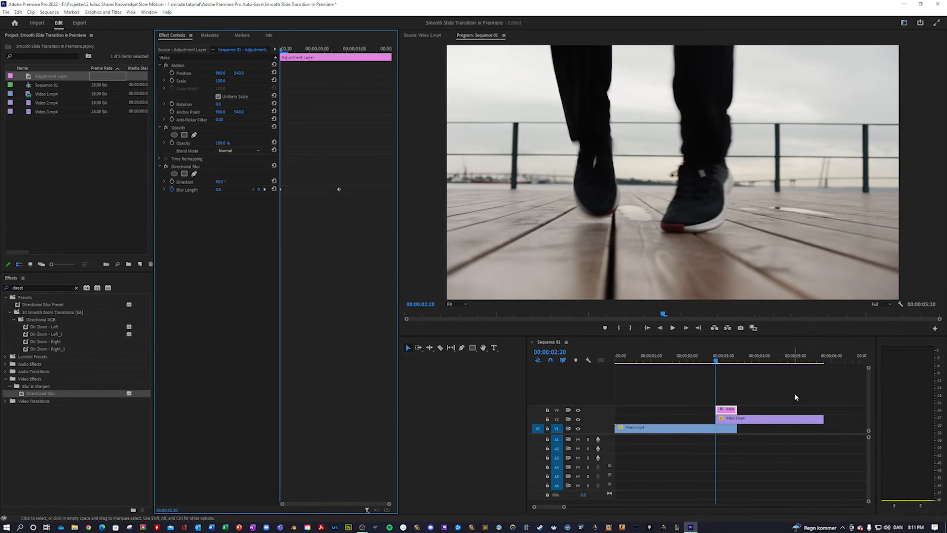
Add a Blur Length keyframe of 0 at the end of the adjustment layer
left_click(761, 386)
key("shift+Right")
key("shift+Right")
key("shift+Right")
key("shift+Right")
key("shift+Left")
left_click(725, 408)
left_click(223, 189)
type("0")
key("Return")
Apply Ease Out to the first Blur Length keyframe, Auto Bezier to the middle one and Ease In to the last
mouse_move(731, 356)
left_mouse_down()
mouse_move(711, 352)
mouse_move(731, 354)
left_mouse_up()
right_click(280, 190)
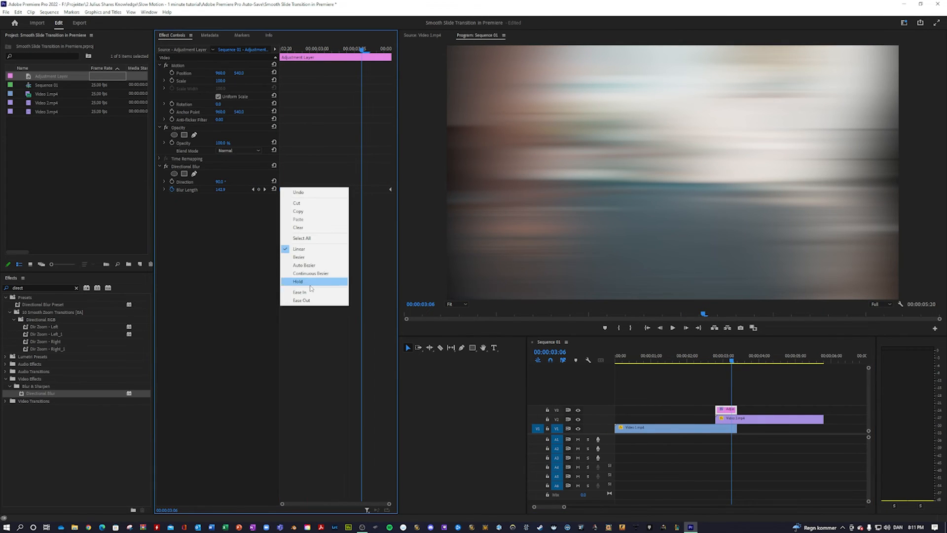
left_click(310, 302)
left_click(165, 189)
right_click(339, 190)
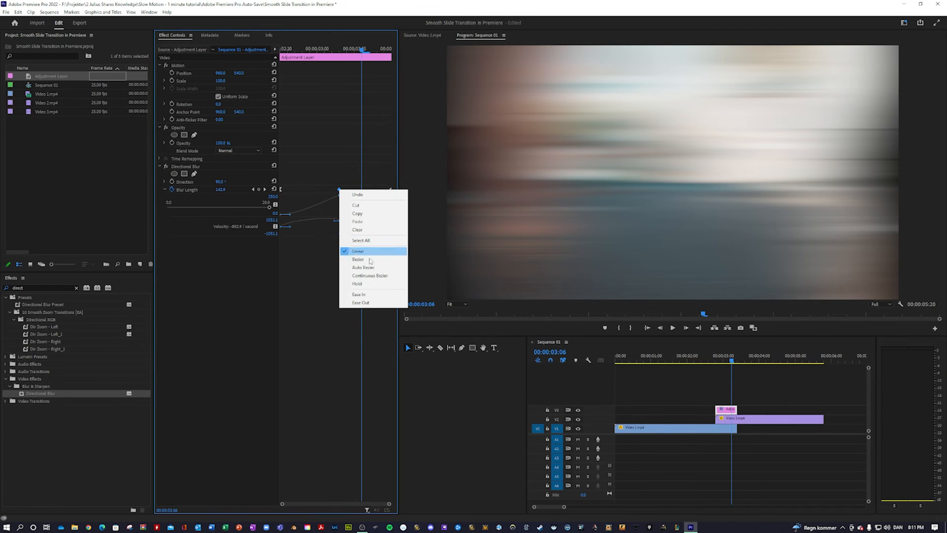
left_click(367, 267)
right_click(389, 190)
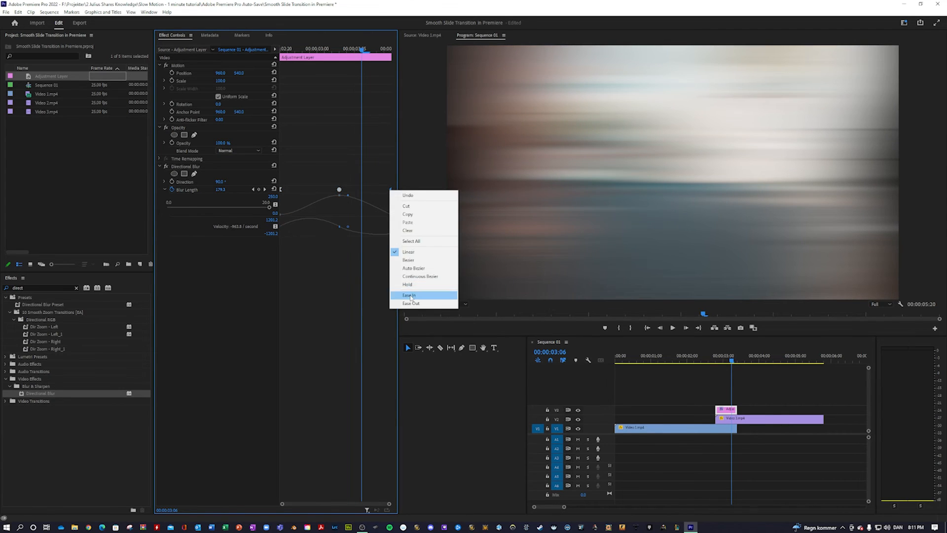
left_click(398, 295)
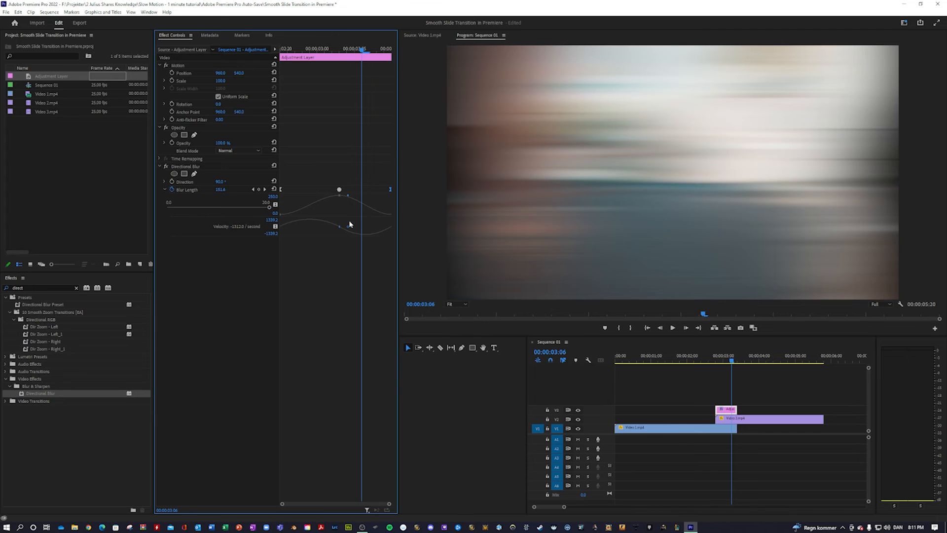
Play the transition from 00:00:02:06 to check the slide with the directional blur
left_click(696, 359)
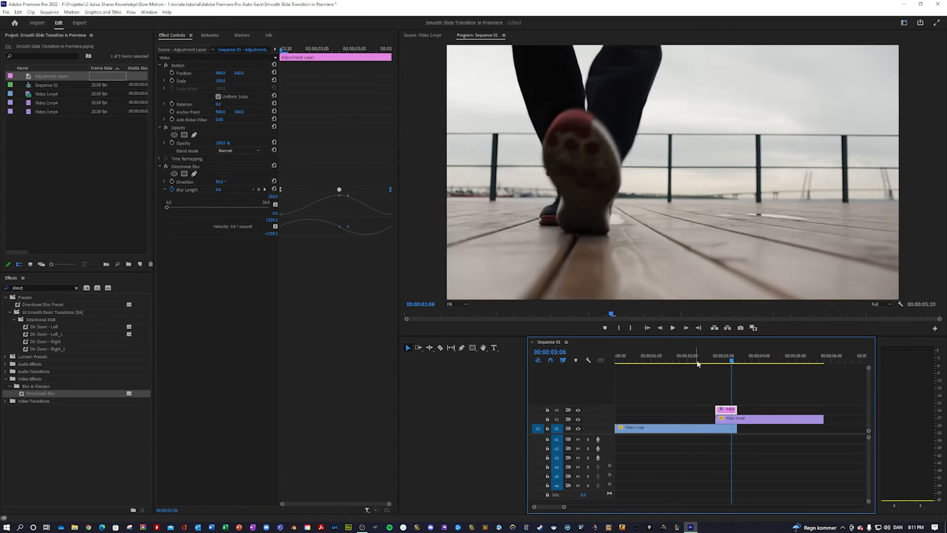
left_click(717, 384)
key("space")
key("space")
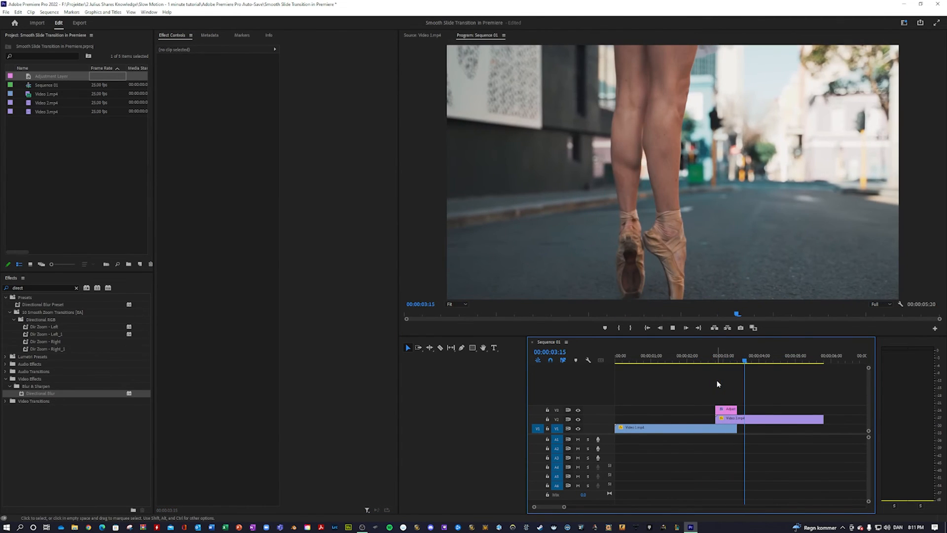
Extend the adjustment layer's end slightly past the end of Video 1.mp4
mouse_move(737, 358)
left_mouse_down()
mouse_move(729, 356)
mouse_move(740, 353)
left_mouse_up()
left_click(734, 409)
left_click_drag(735, 409, 740, 408)
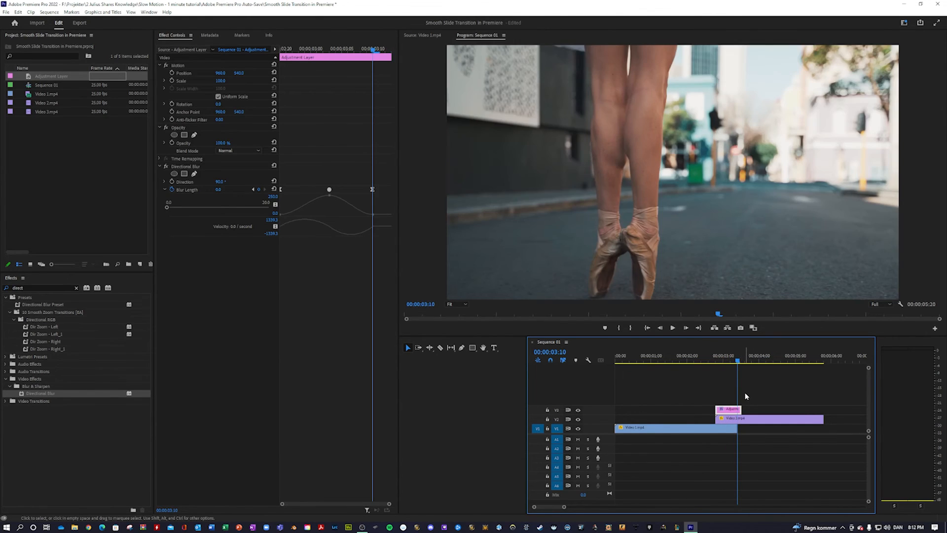
Shift the last Blur Length keyframe slightly later, past 00:00:03:10, and scrub on to 00:00:03:16
left_click(372, 190)
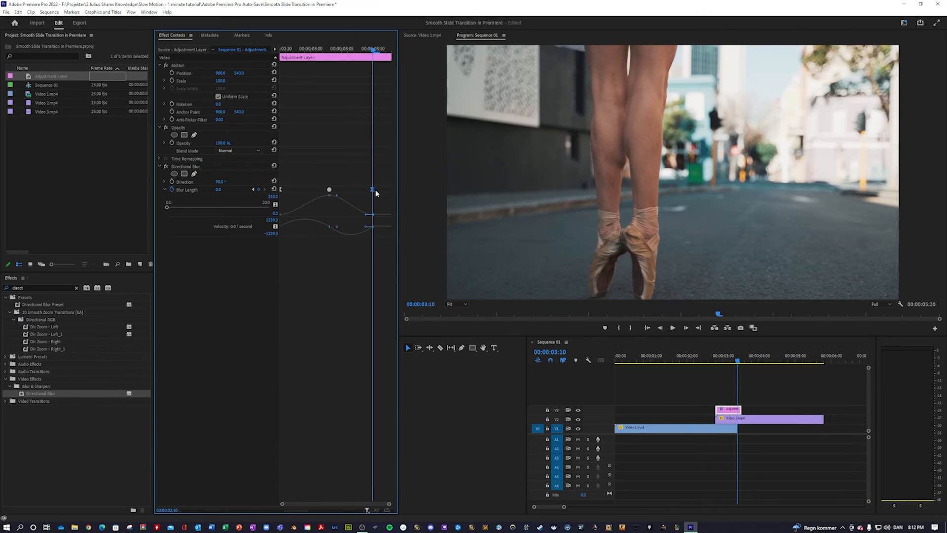
left_click_drag(375, 191, 379, 190)
left_click_drag(738, 358, 746, 356)
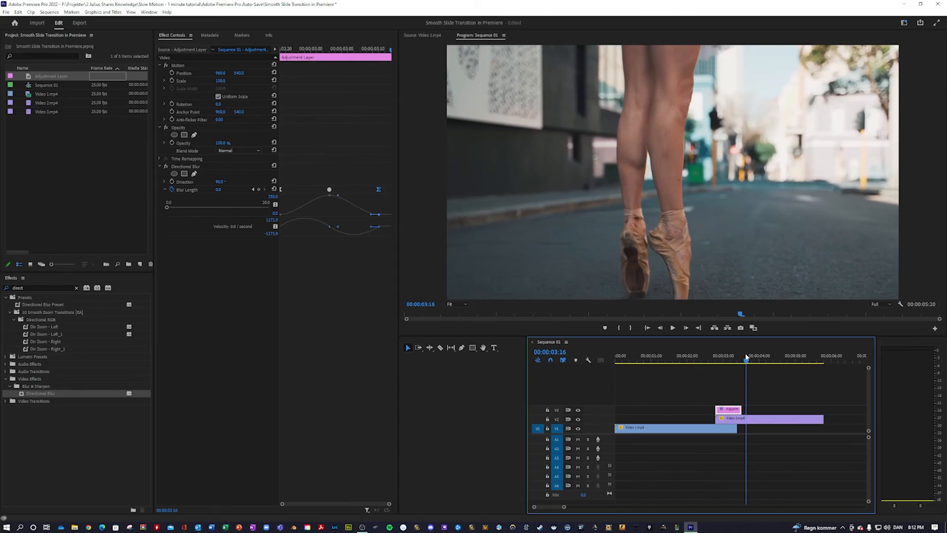